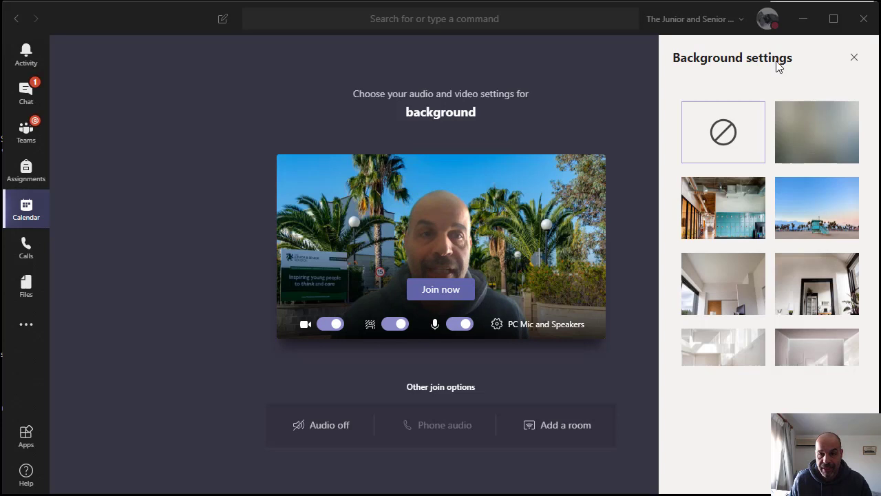
pyautogui.click(854, 58)
pyautogui.click(394, 323)
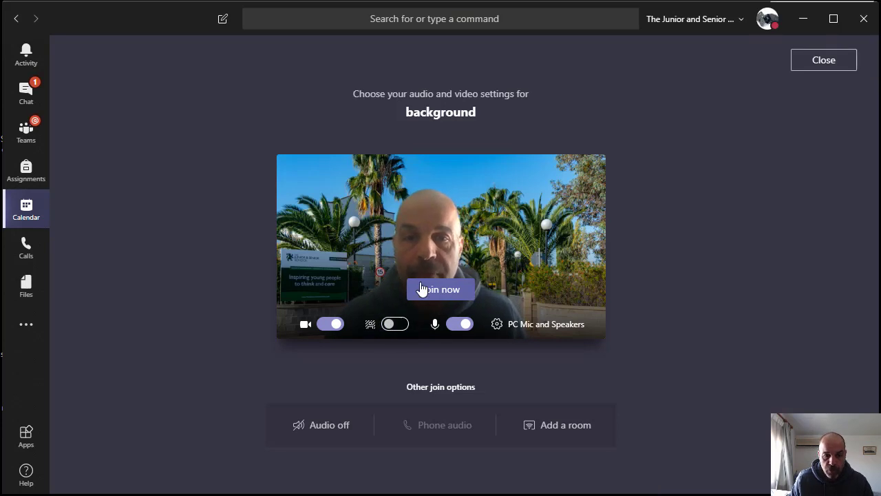
pyautogui.click(394, 323)
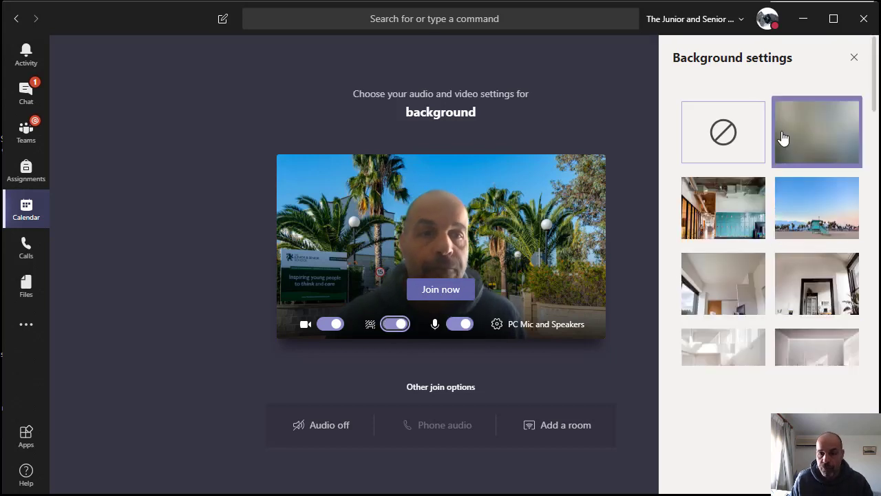
pyautogui.click(764, 206)
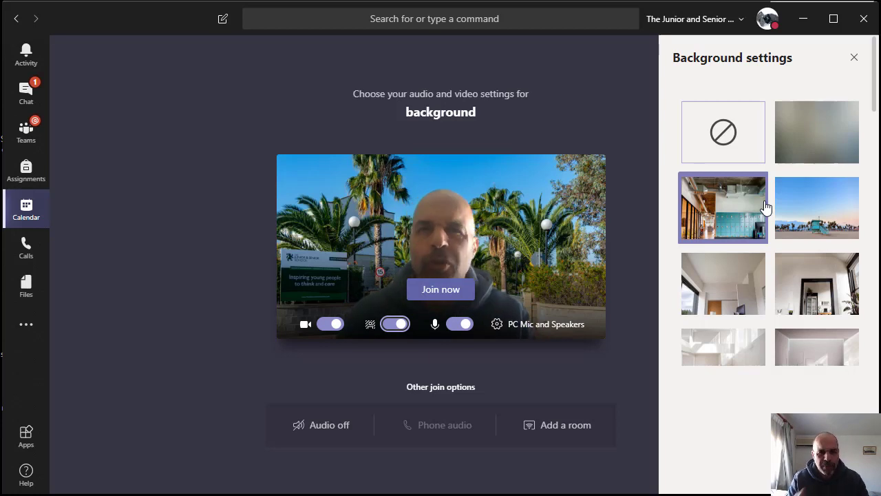
pyautogui.scroll(-15, 781, 214)
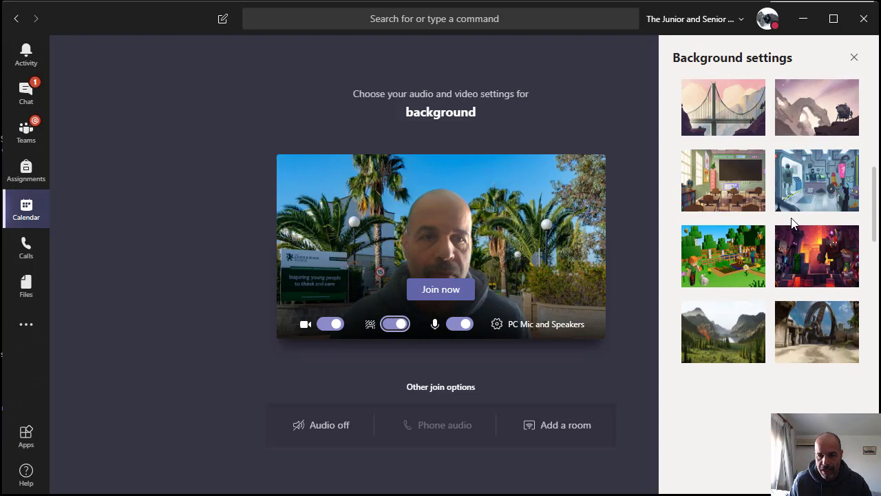
pyautogui.scroll(-3, 791, 218)
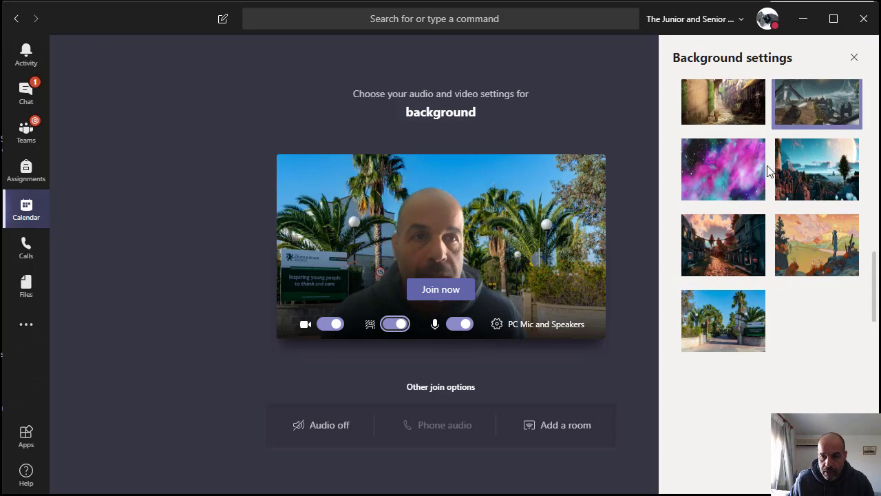
pyautogui.click(853, 59)
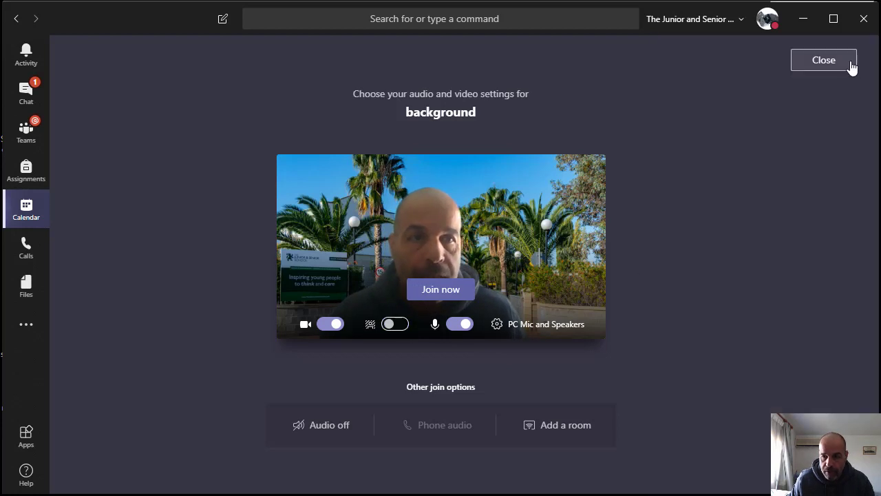
# Leave the Teams pre-join screen and bring up the PowerPoint slide listing the backgrounds folder paths.
pyautogui.click(849, 67)
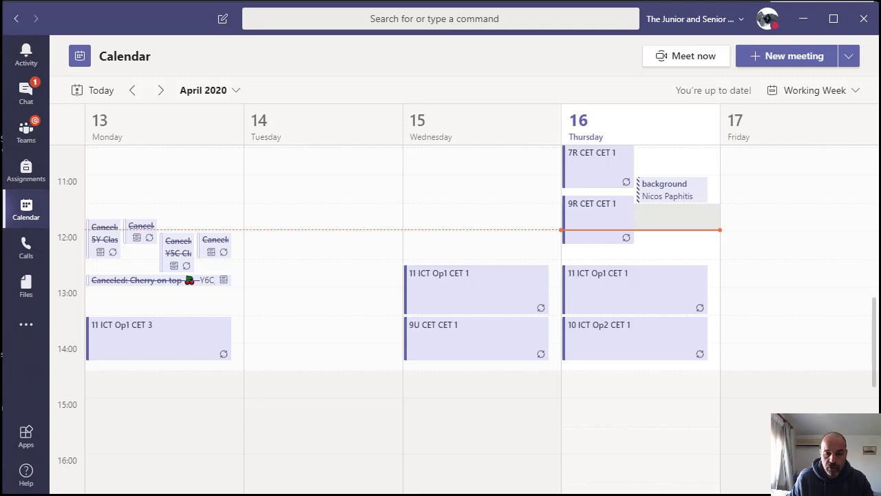
pyautogui.hotkey('alt', 'Tab')
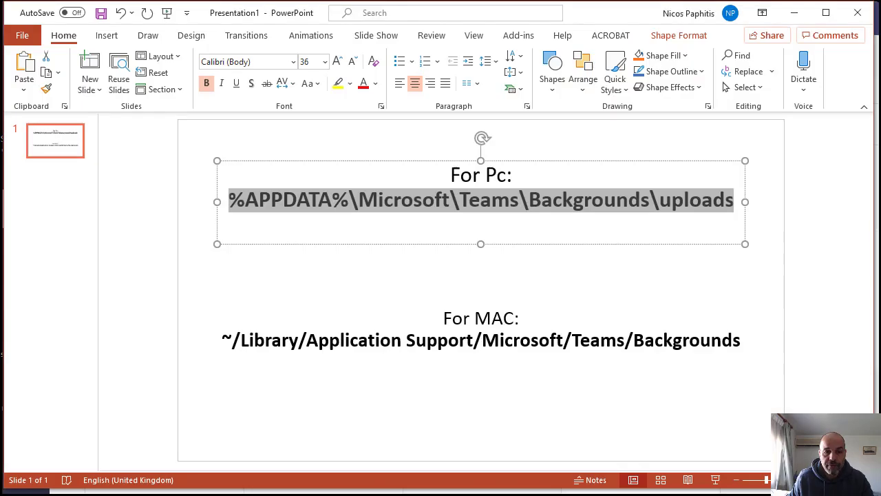
pyautogui.press('Right')
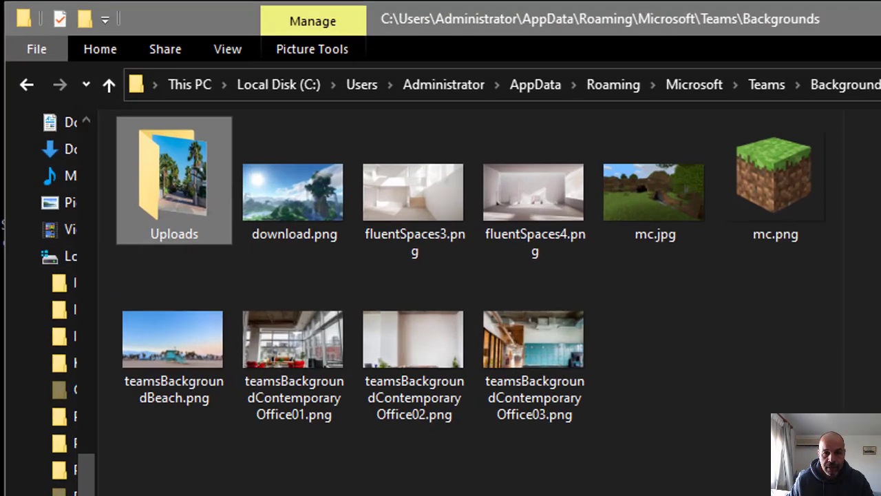
# Paste the Teams Backgrounds path into File Explorer's address bar and open its Uploads folder.
pyautogui.click(641, 53)
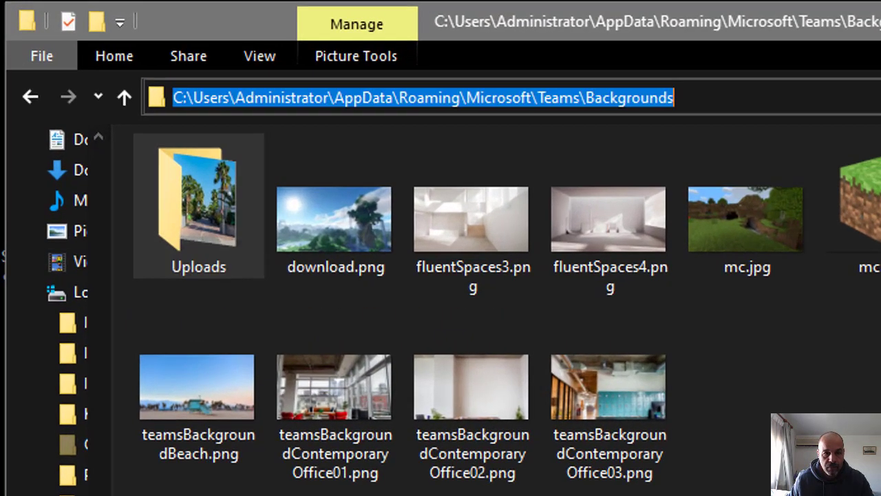
pyautogui.write('%APPDATA%\\Microsoft\\Teams\\Backgrounds')
pyautogui.press('Return')
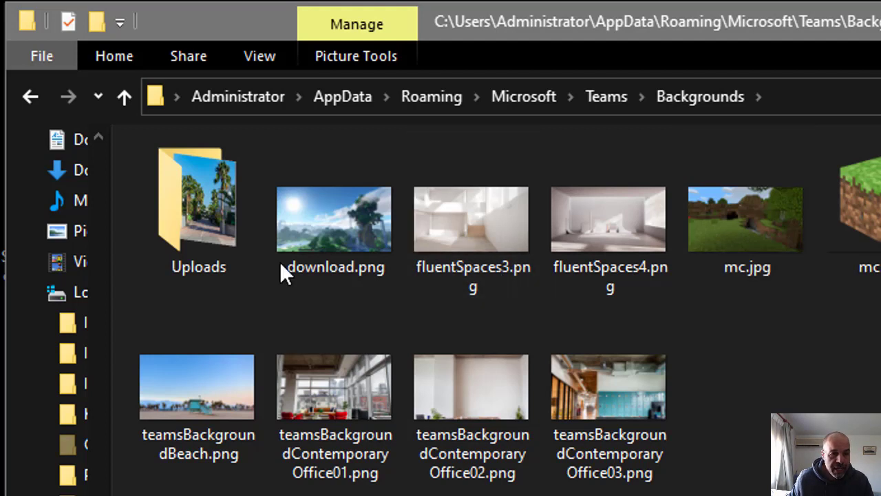
pyautogui.doubleClick(219, 207)
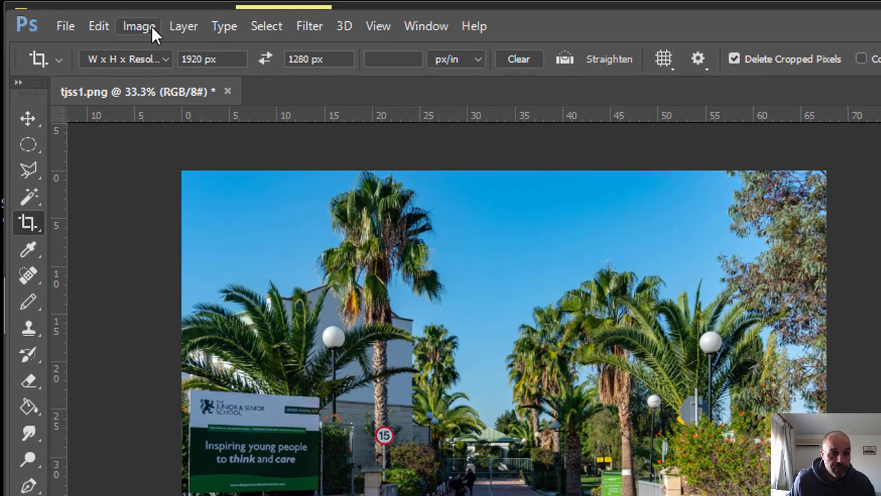
# Mirror tjss1.png in Photoshop with Image > Image Rotation > Flip Canvas Horizontal.
pyautogui.click(129, 26)
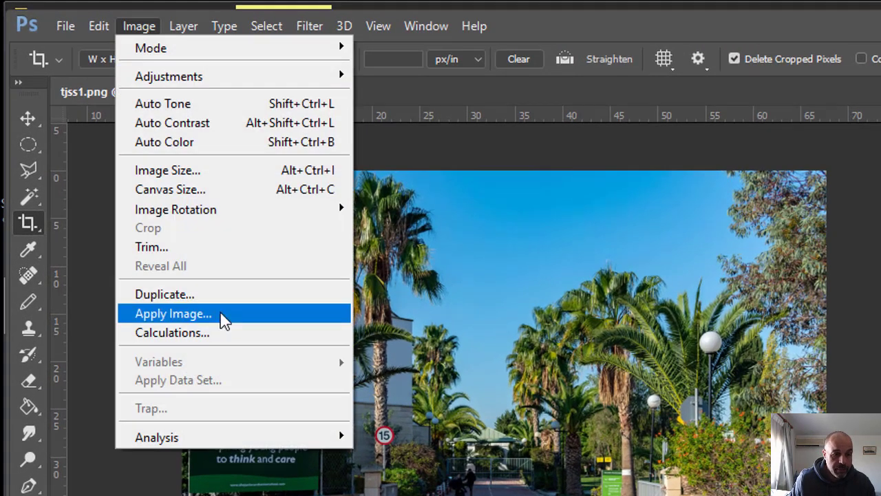
pyautogui.moveTo(217, 221)
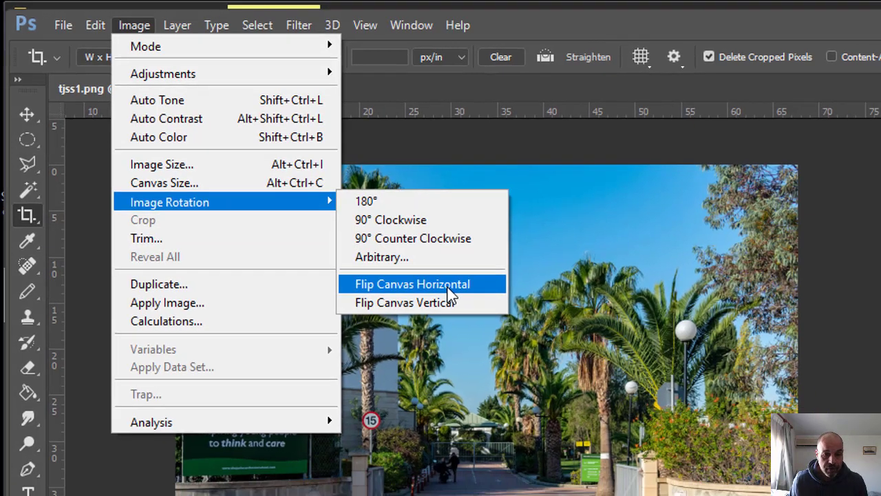
pyautogui.click(466, 298)
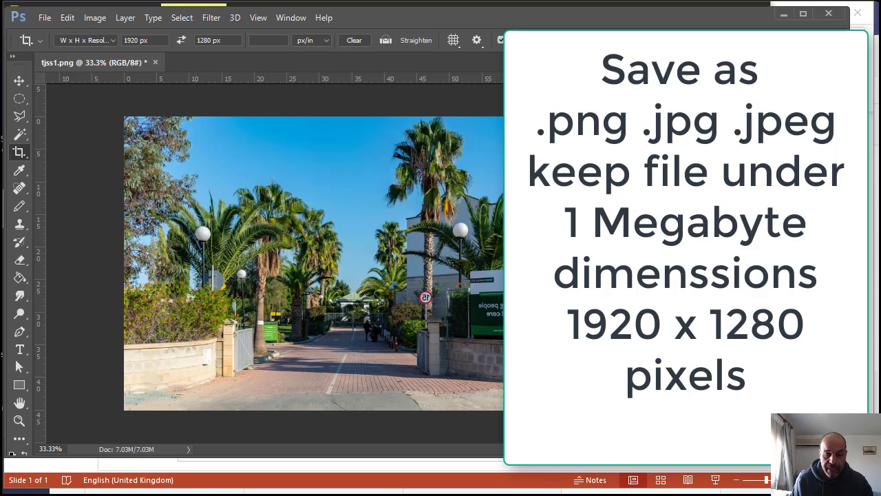
# Deselect tjss1.png in Uploads, then return to the PowerPoint slide with its text box deselected.
pyautogui.hotkey('alt', 'Tab')
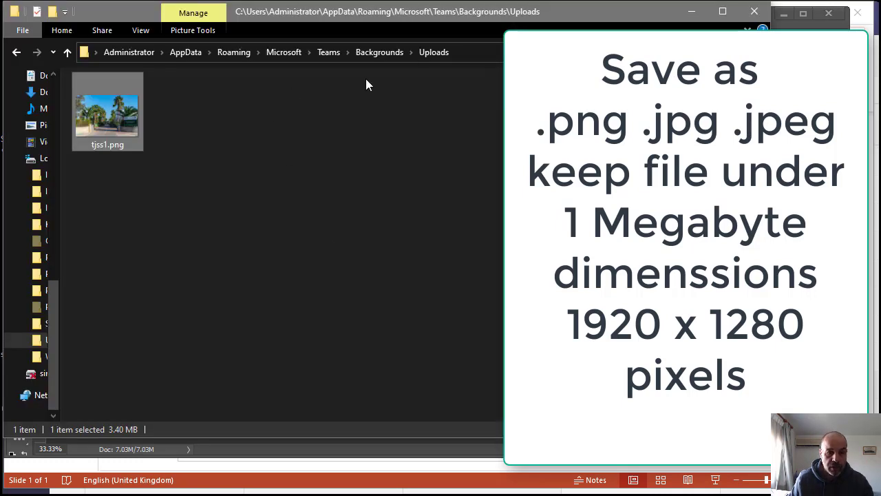
pyautogui.click(365, 84)
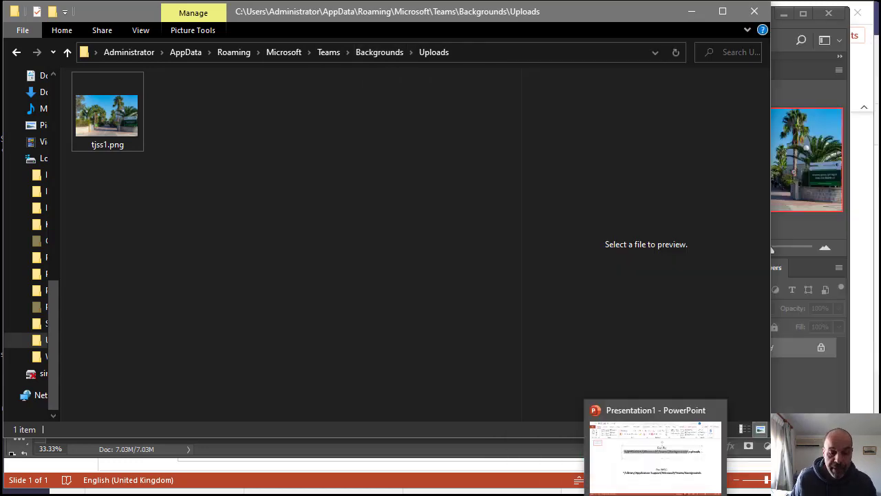
pyautogui.click(659, 447)
pyautogui.click(623, 457)
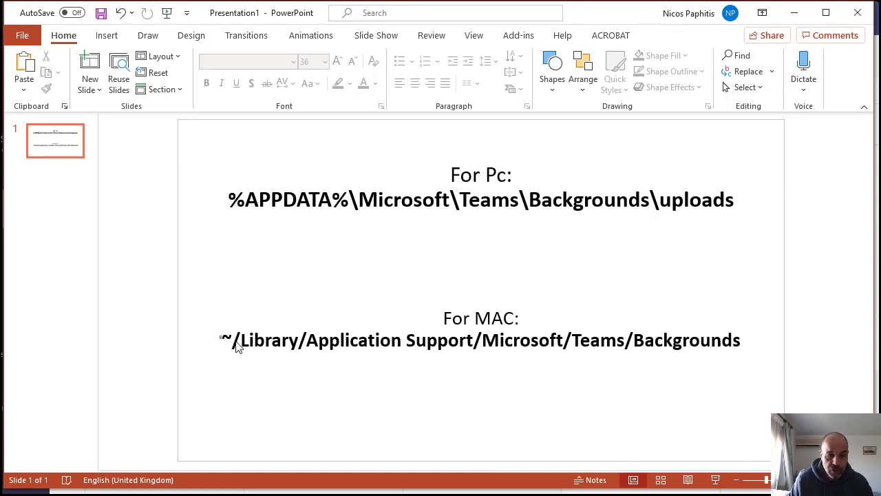
# Highlight the Mac path ~/Library/Application Support/Microsoft/Teams/Backgrounds, then deselect it.
pyautogui.moveTo(236, 347); pyautogui.dragTo(657, 350)
pyautogui.click(686, 359)
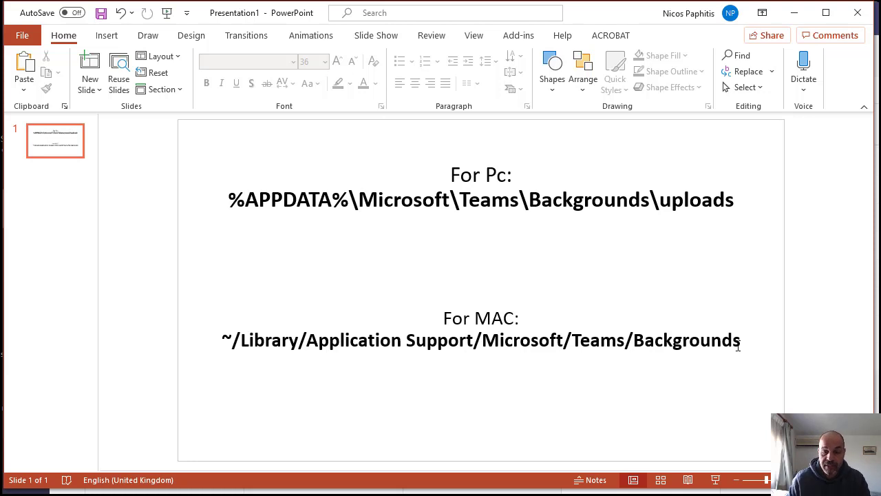
# Open Thursday's background meeting in the Teams calendar and go to its pre-join screen.
pyautogui.hotkey('alt', 'Tab')
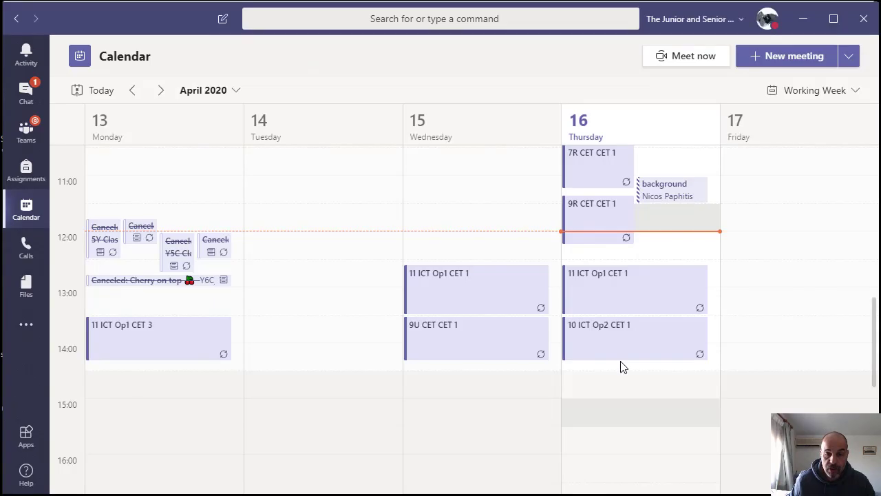
pyautogui.click(675, 195)
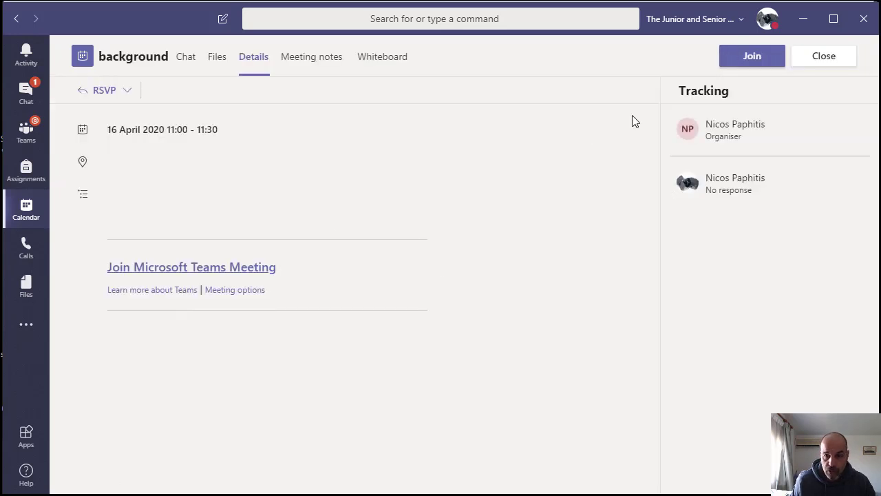
pyautogui.click(768, 58)
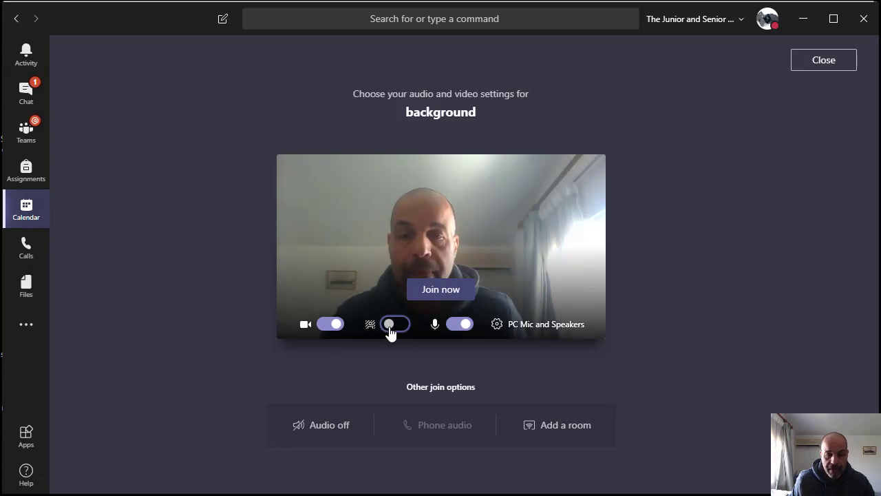
# Turn on background effects and apply the palm-tree school photo, briefly trying the purple nebula.
pyautogui.click(387, 331)
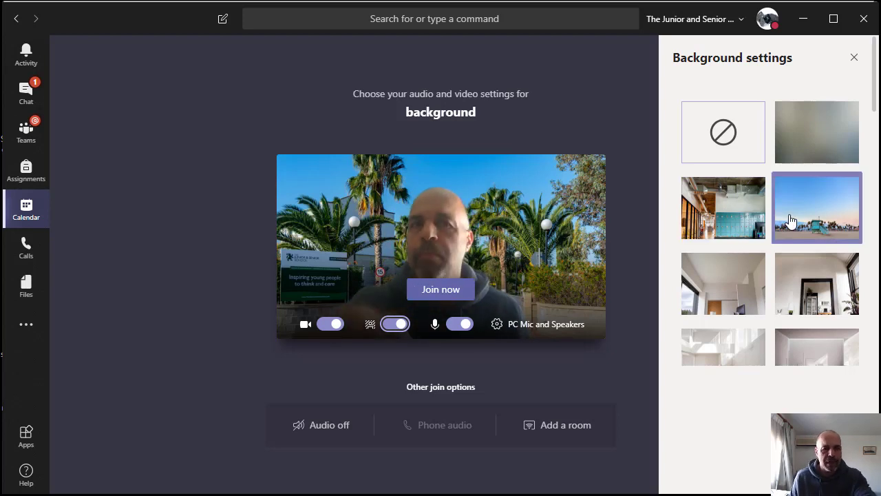
pyautogui.scroll(-3, 792, 221)
pyautogui.scroll(3, 799, 222)
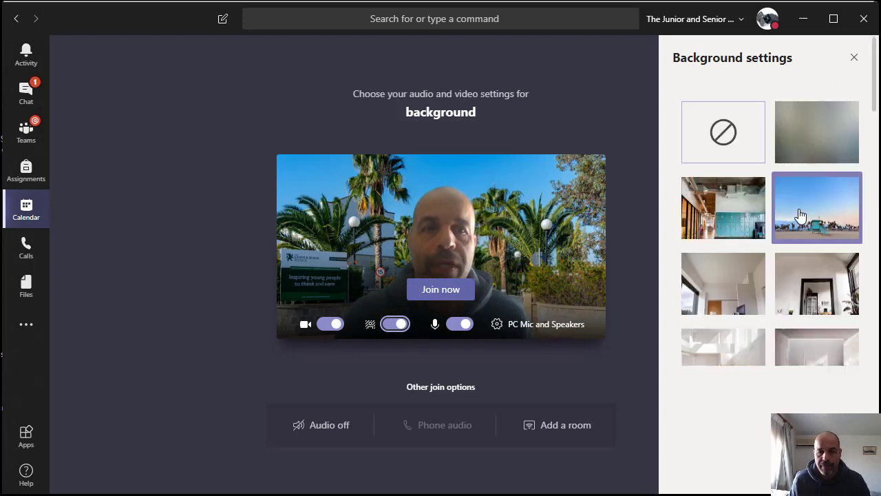
pyautogui.scroll(-10, 798, 221)
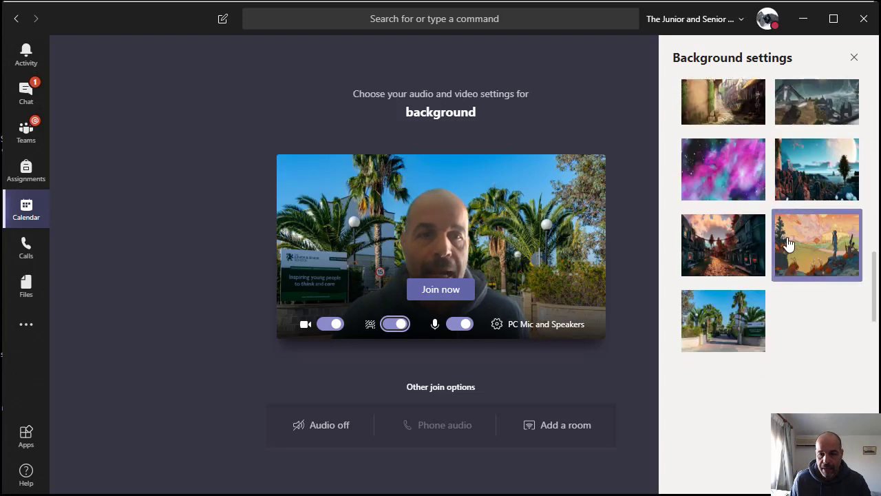
pyautogui.click(748, 332)
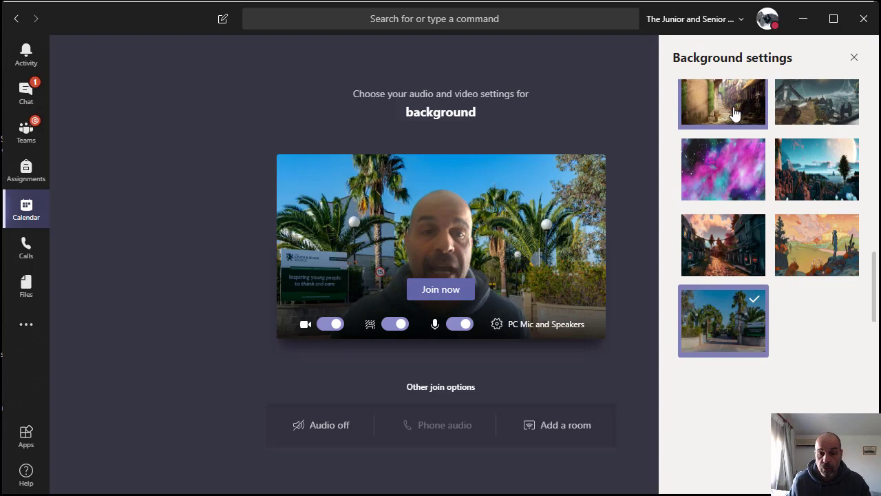
pyautogui.click(728, 183)
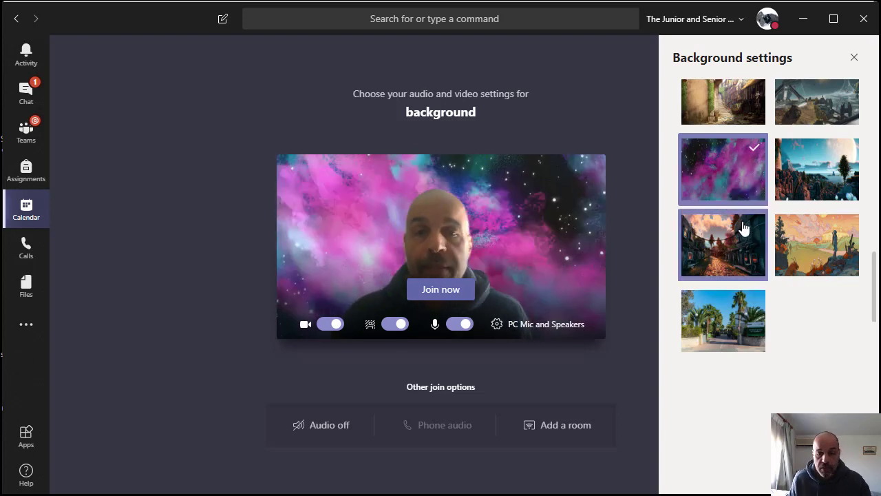
pyautogui.click(750, 296)
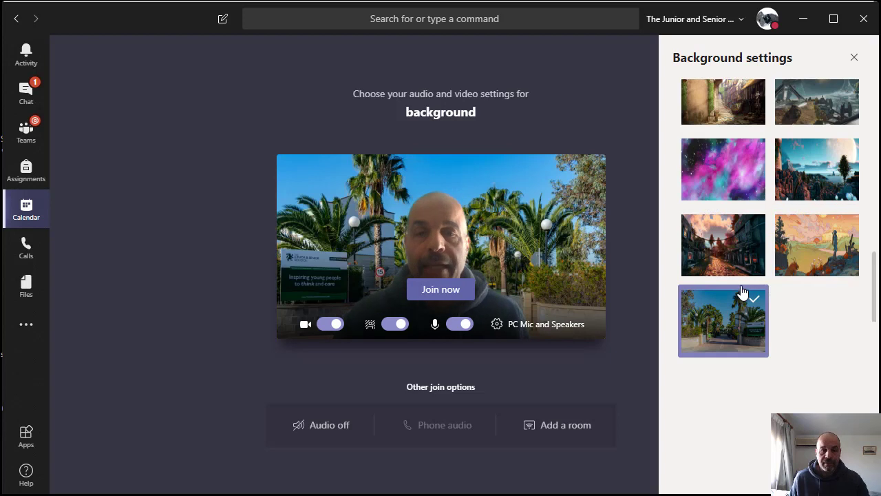